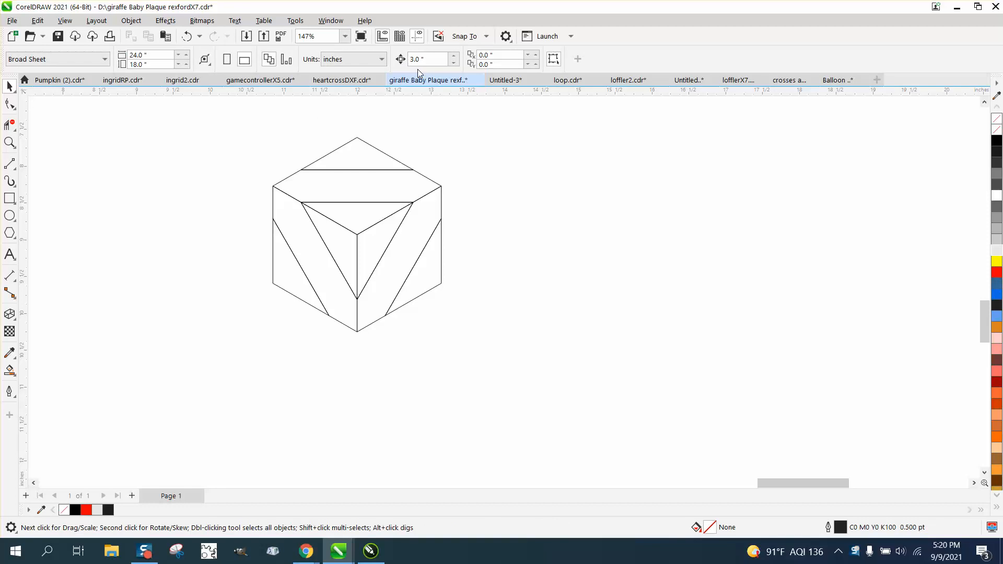
Step: Create black Smart Fill shapes from the three regions of the cube's top face and nudge each one 3" to the right
{"action": "left_click", "coordinate": [9, 370]}
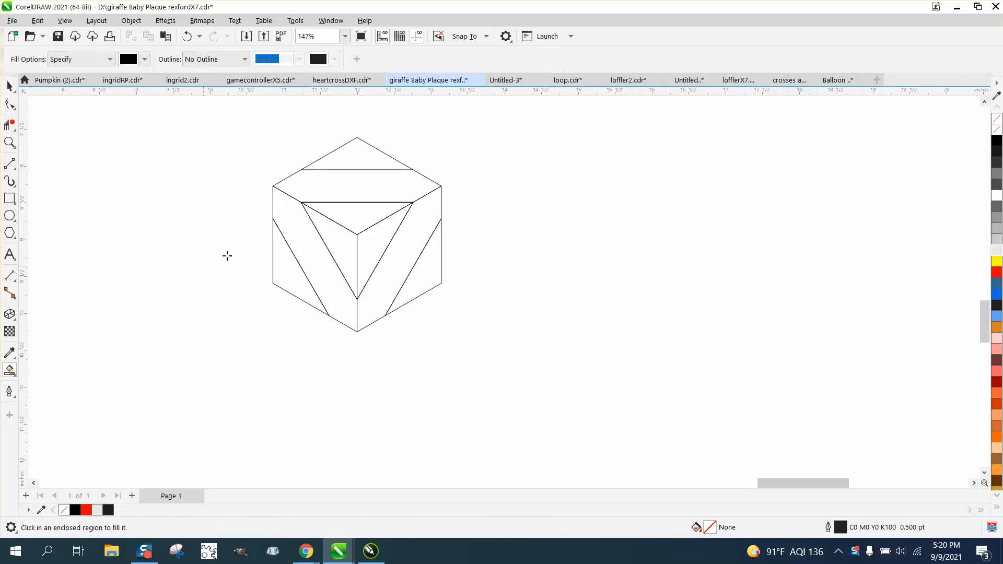
{"action": "left_click", "coordinate": [363, 165]}
{"action": "key", "text": "Right"}
{"action": "left_click", "coordinate": [358, 185]}
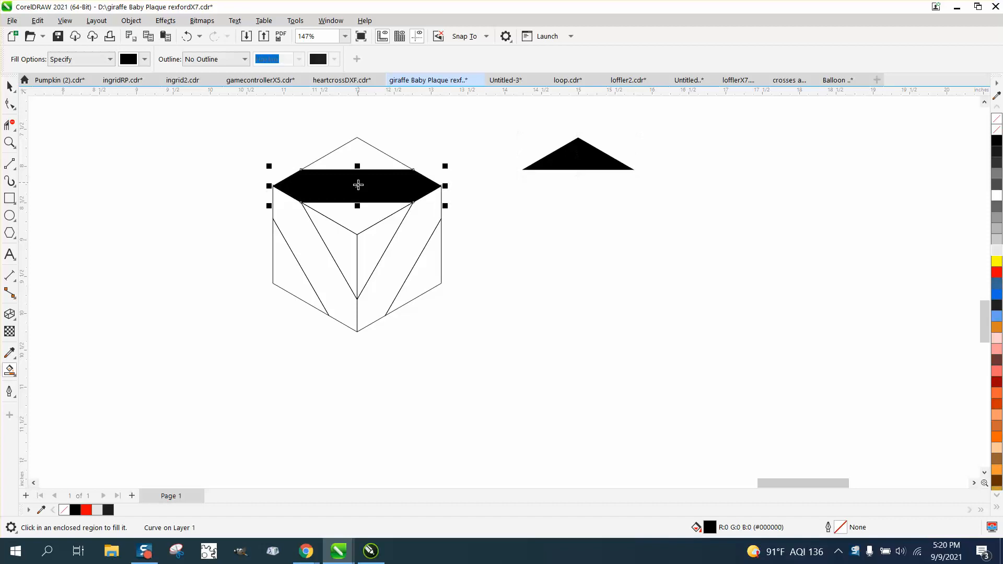
{"action": "key", "text": "Right"}
{"action": "left_click", "coordinate": [358, 213]}
{"action": "key", "text": "Right"}
Step: Create black Smart Fill shapes from all regions of the cube's two side faces and nudge each 3" right to complete the copy
{"action": "left_click", "coordinate": [336, 236]}
{"action": "key", "text": "Right"}
{"action": "left_click", "coordinate": [366, 246]}
{"action": "key", "text": "Right"}
{"action": "left_click", "coordinate": [411, 270]}
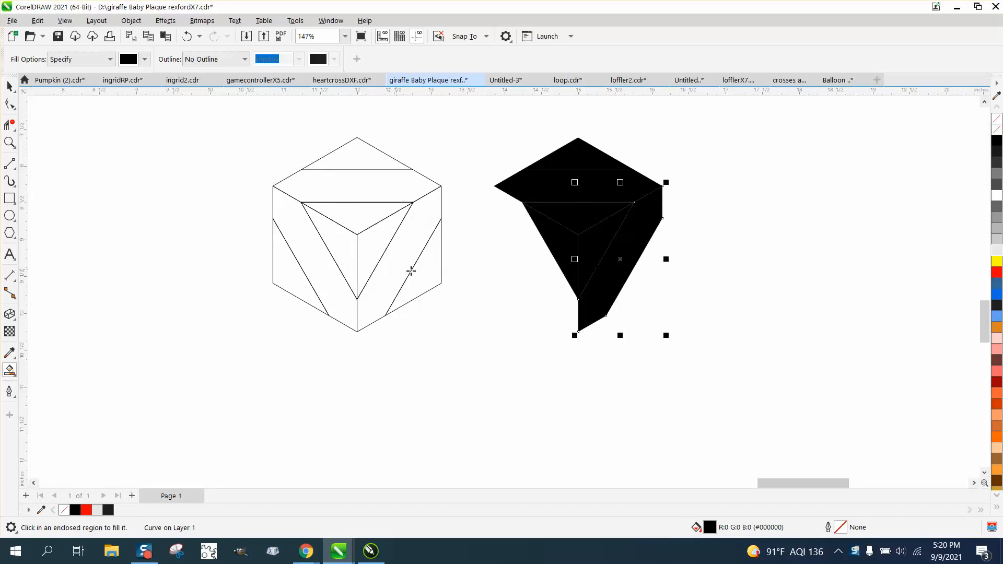
{"action": "left_click", "coordinate": [410, 271]}
{"action": "key", "text": "Right"}
{"action": "left_click", "coordinate": [324, 286]}
{"action": "key", "text": "Right"}
{"action": "left_click", "coordinate": [291, 284]}
{"action": "key", "text": "Right"}
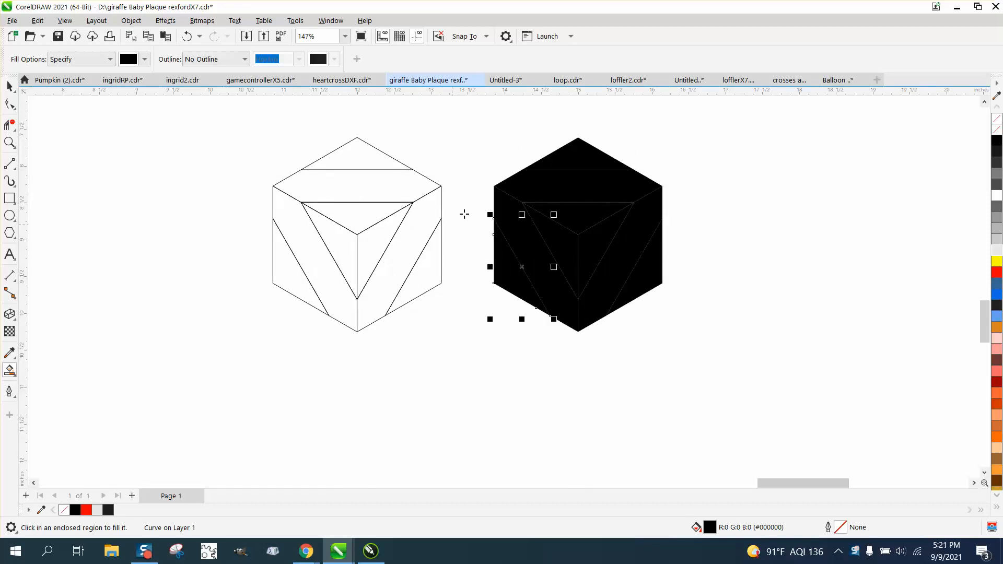
Step: Remove the fill from all nine shapes of the black cube and give them a light grey (#E6E6E6) outline
{"action": "left_click", "coordinate": [9, 86]}
{"action": "left_click_drag", "start_coordinate": [464, 125], "coordinate": [730, 374]}
{"action": "left_click", "coordinate": [997, 129]}
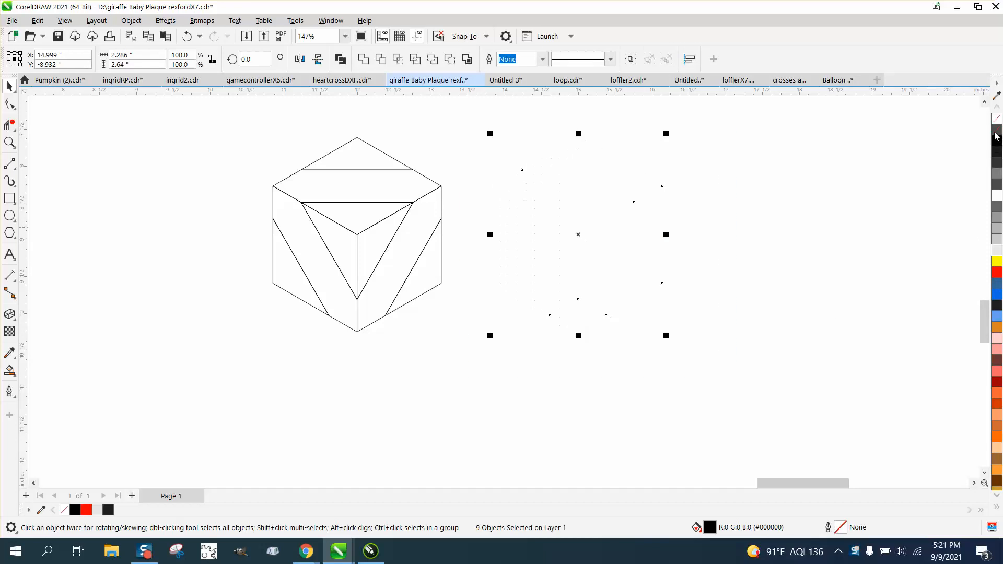
{"action": "right_click", "coordinate": [997, 255]}
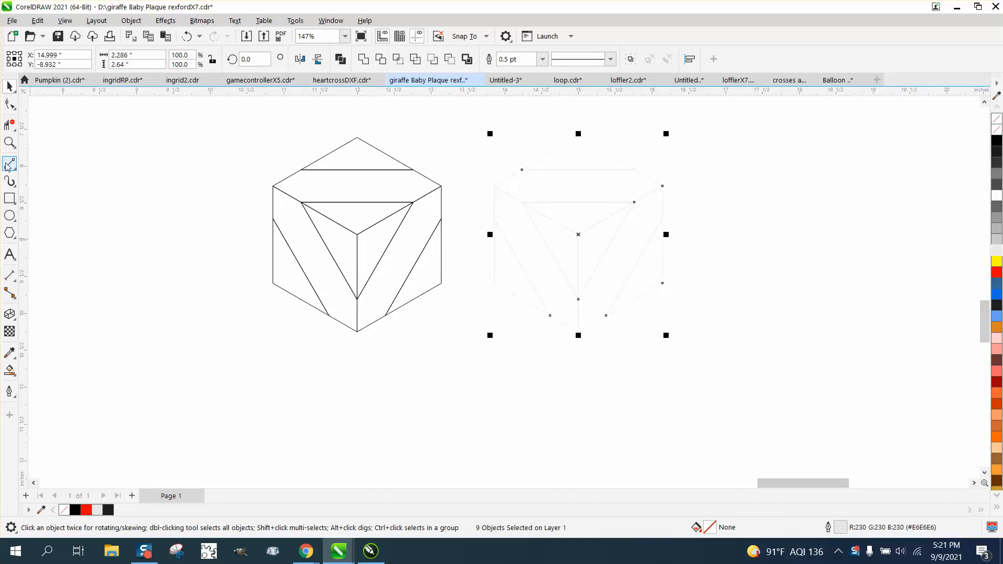
Step: Apply a To center contour with a 0.001" offset to the upper triangle of the grey cube's top face
{"action": "left_click", "coordinate": [10, 142]}
{"action": "left_click_drag", "start_coordinate": [485, 140], "coordinate": [777, 345]}
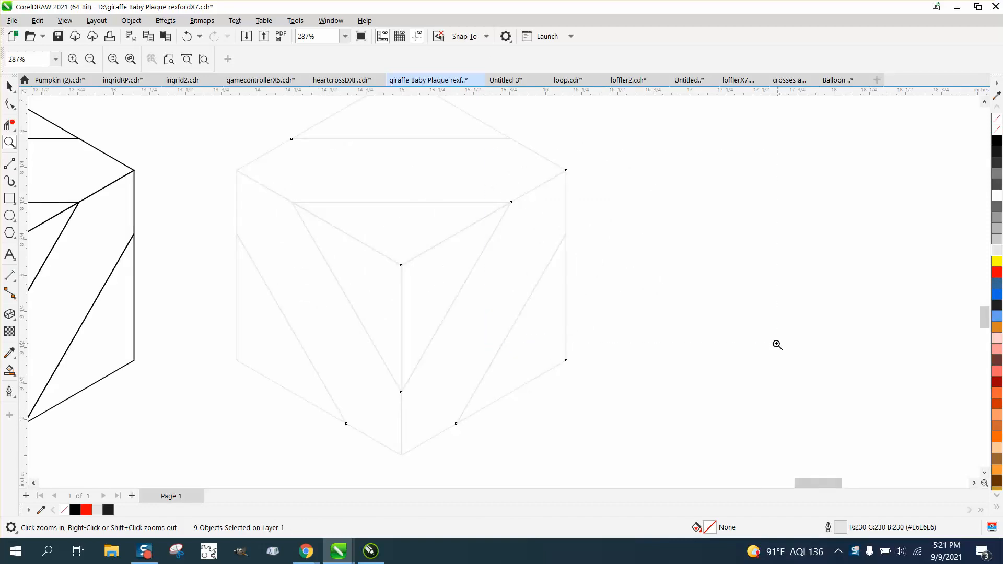
{"action": "left_click", "coordinate": [10, 86]}
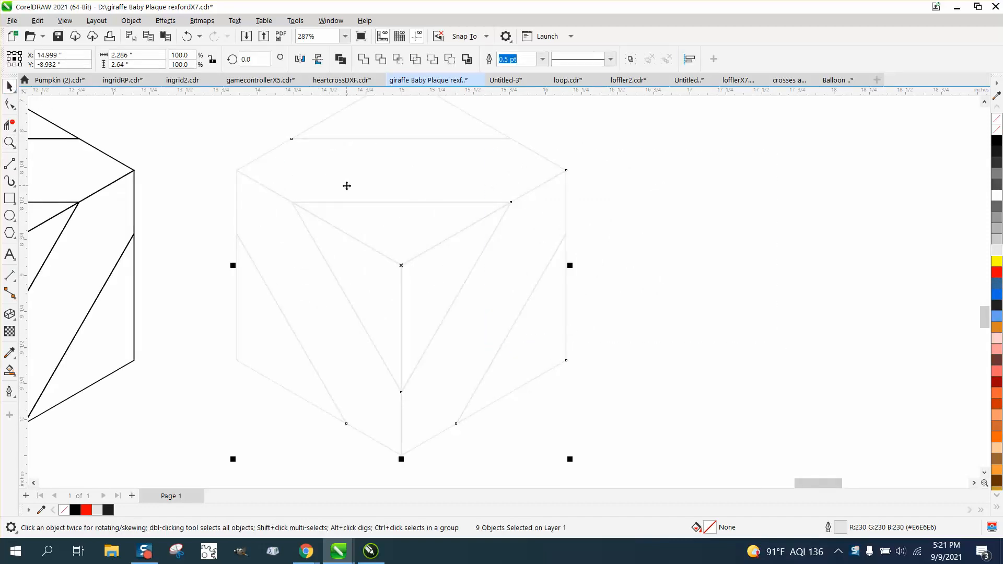
{"action": "scroll", "coordinate": [486, 205], "scroll_direction": "down", "scroll_amount": 1}
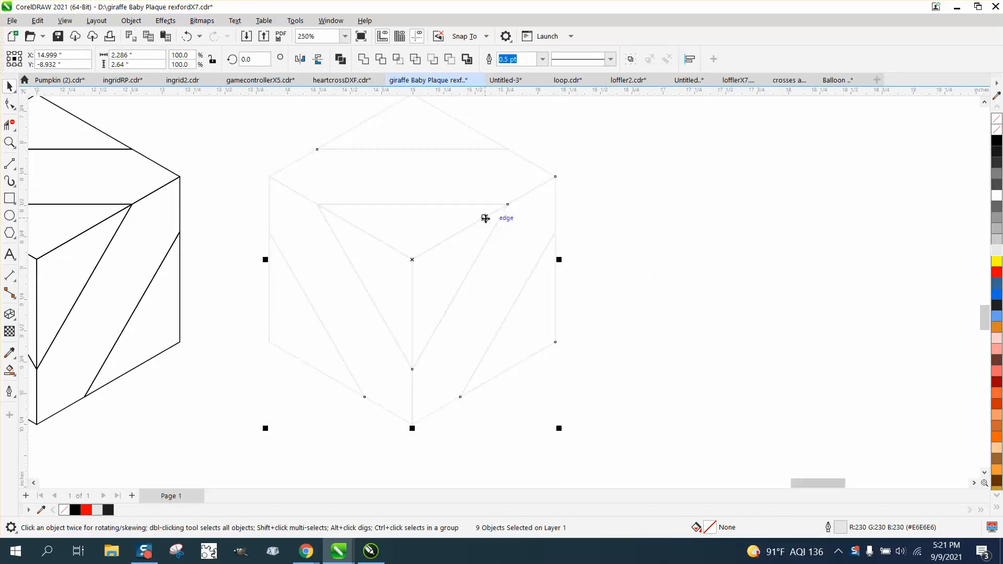
{"action": "left_click", "coordinate": [168, 25]}
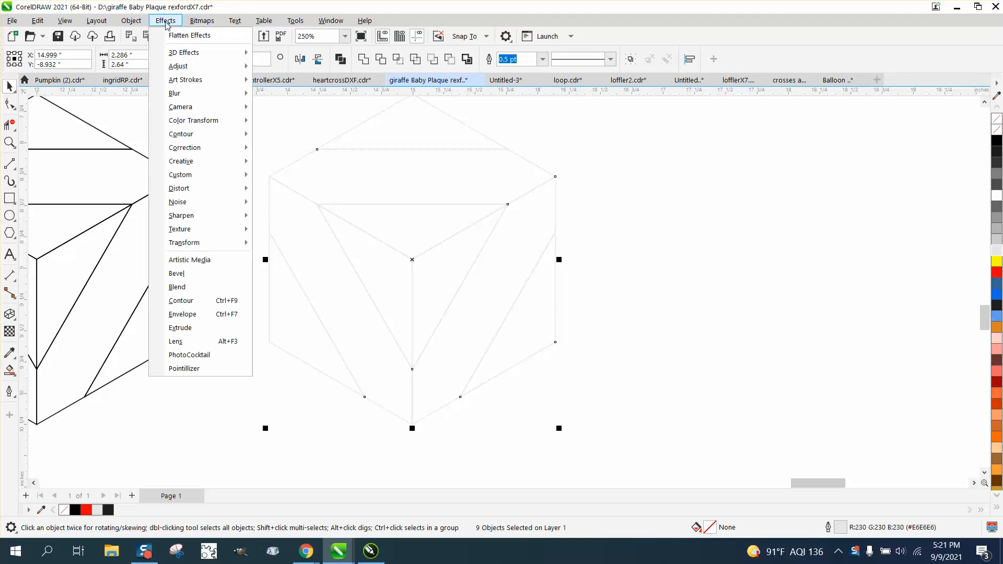
{"action": "left_click", "coordinate": [180, 301]}
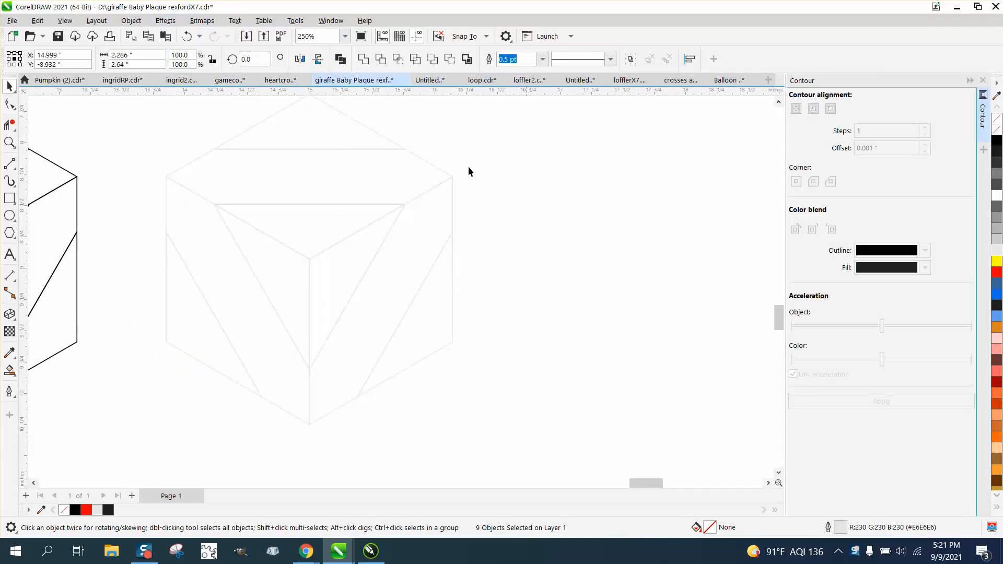
{"action": "left_click", "coordinate": [306, 117]}
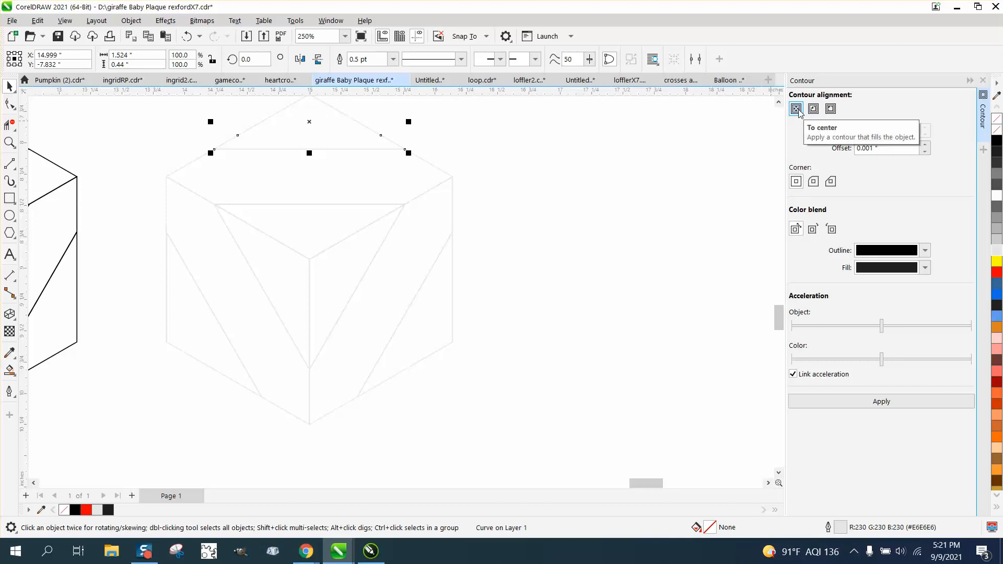
{"action": "left_click", "coordinate": [880, 150]}
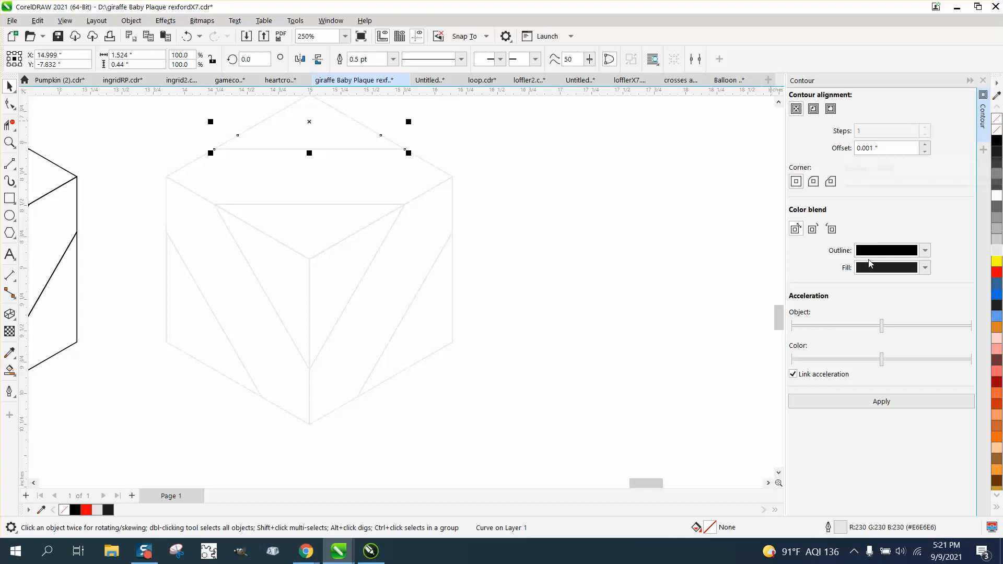
{"action": "left_click", "coordinate": [880, 407]}
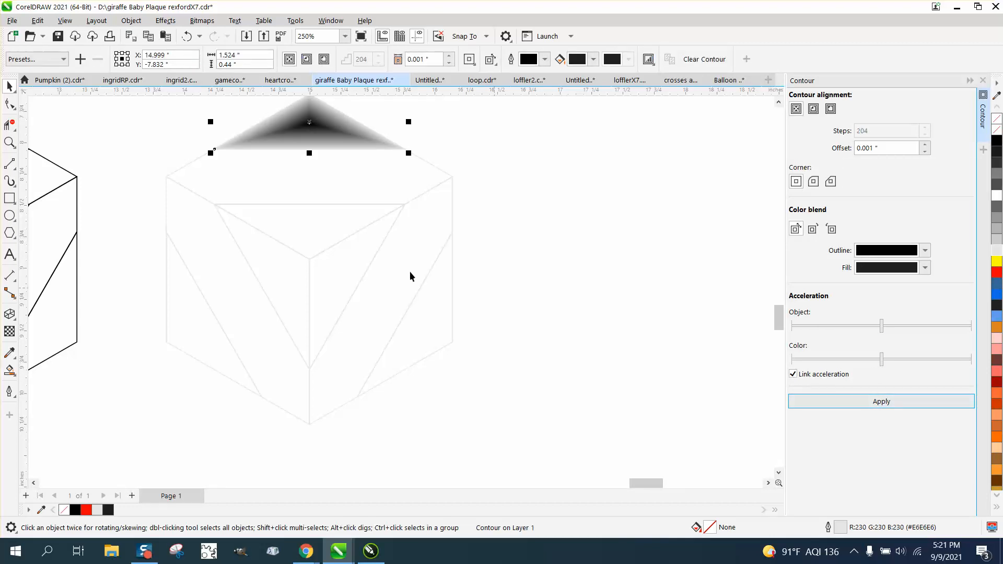
Step: Apply the same 0.001" To center contour to the middle band and lower triangle of the cube's top face
{"action": "left_click", "coordinate": [344, 180]}
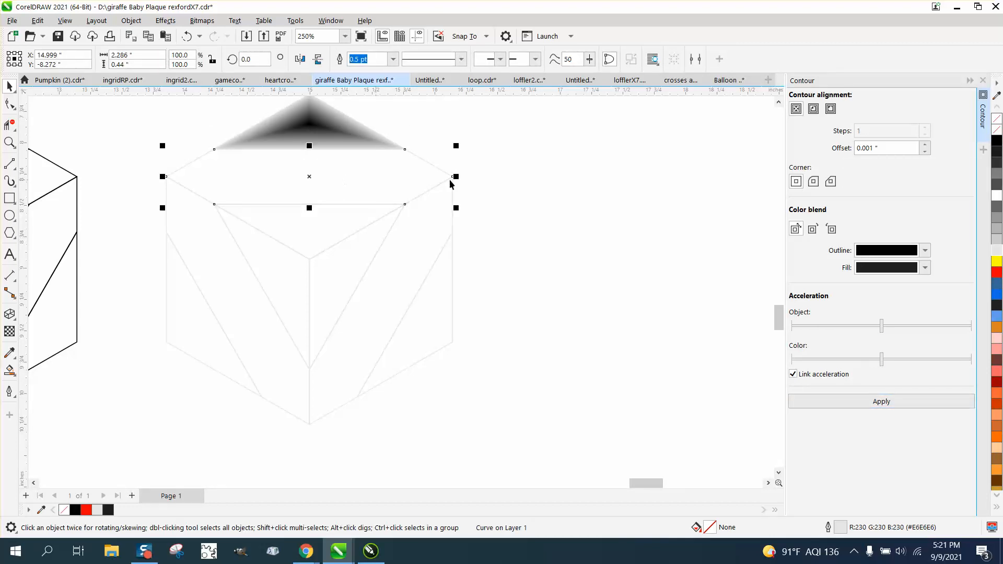
{"action": "left_click", "coordinate": [875, 401]}
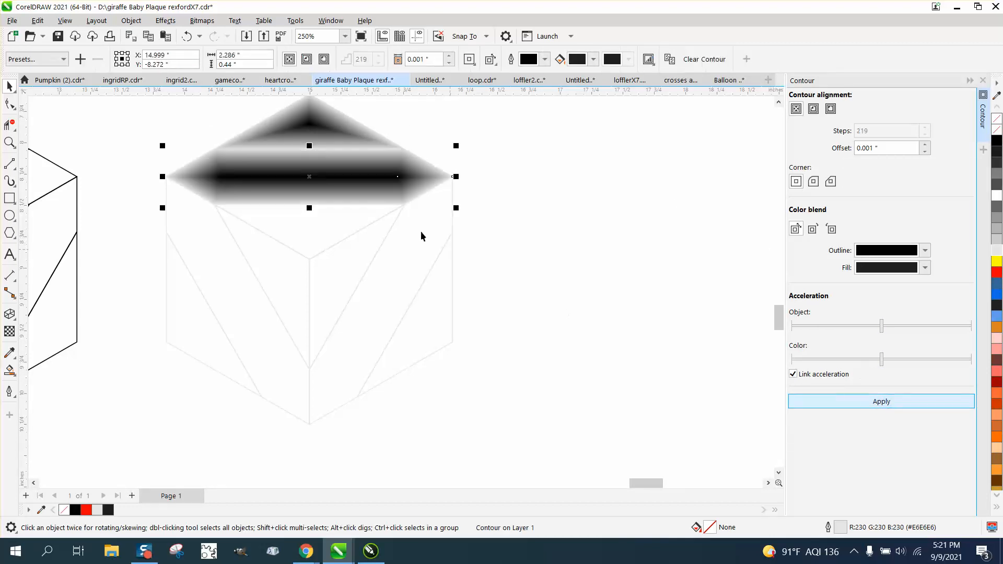
{"action": "left_click", "coordinate": [337, 219]}
{"action": "left_click", "coordinate": [880, 402]}
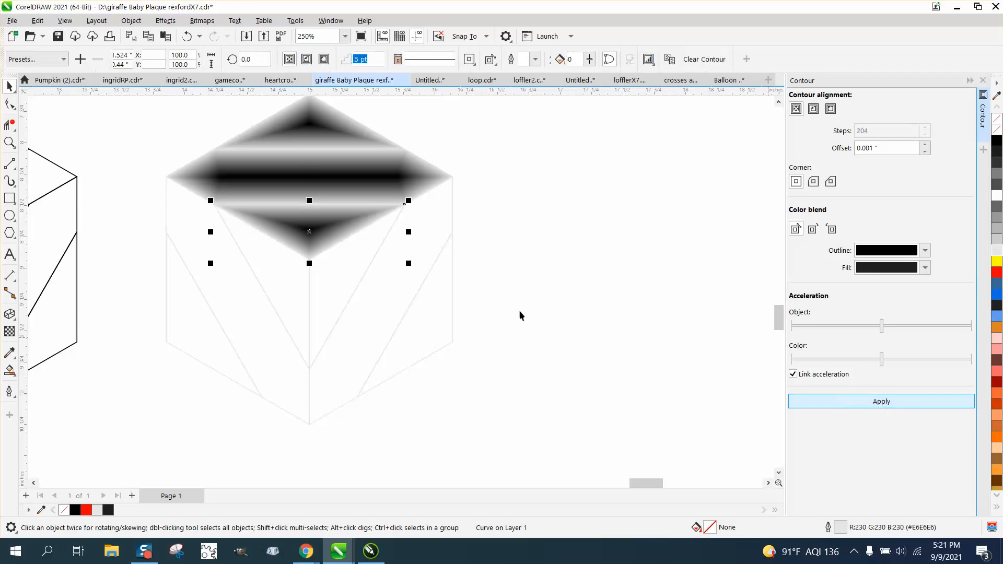
Step: Apply the 0.001" To center contour to the three regions of the cube's right face
{"action": "left_click", "coordinate": [343, 270]}
{"action": "left_click", "coordinate": [870, 401]}
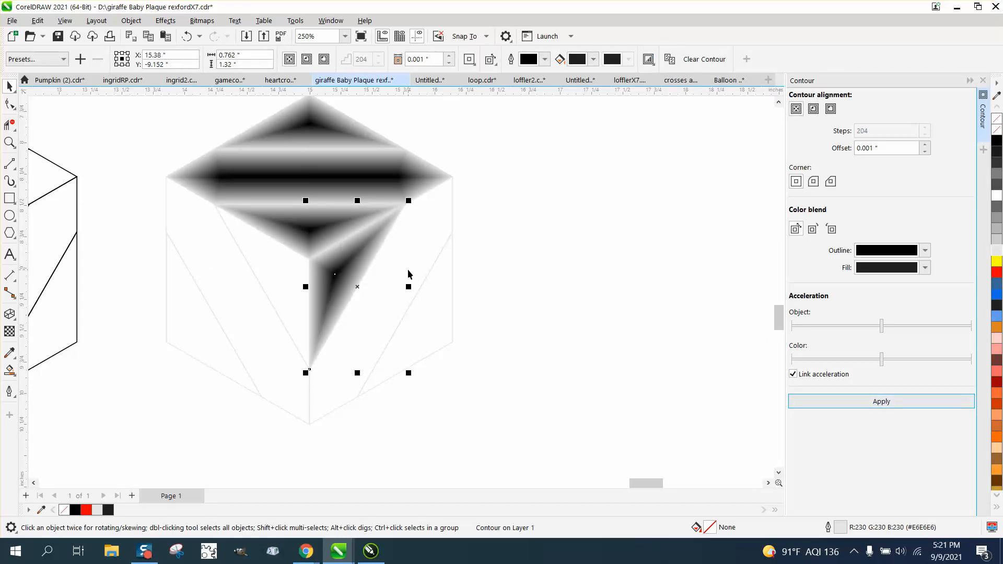
{"action": "left_click", "coordinate": [408, 275]}
{"action": "left_click", "coordinate": [814, 400]}
{"action": "left_click", "coordinate": [447, 314]}
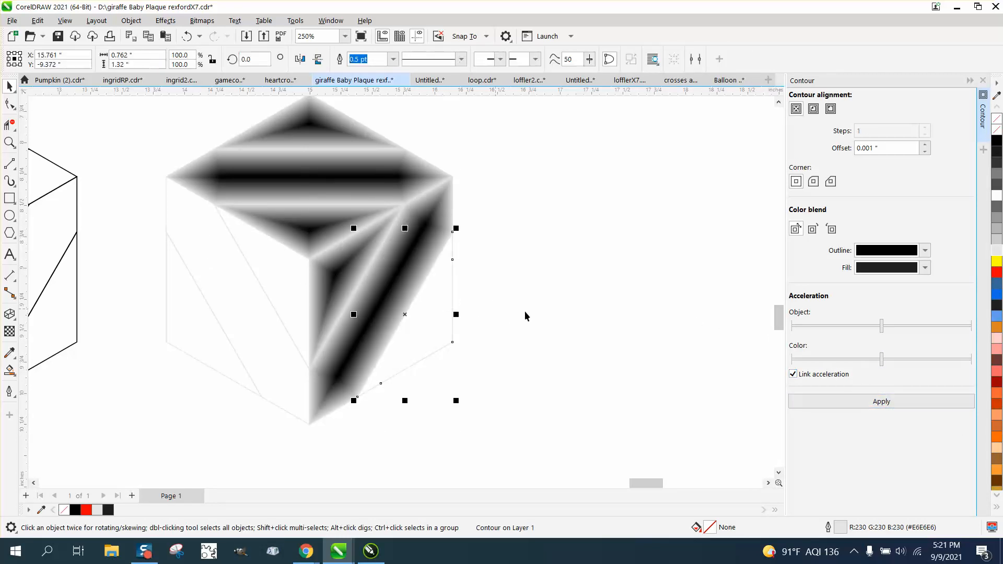
{"action": "left_click", "coordinate": [851, 403]}
Step: Apply the 0.001" To center contour to the three regions of the cube's left face
{"action": "left_click", "coordinate": [293, 313]}
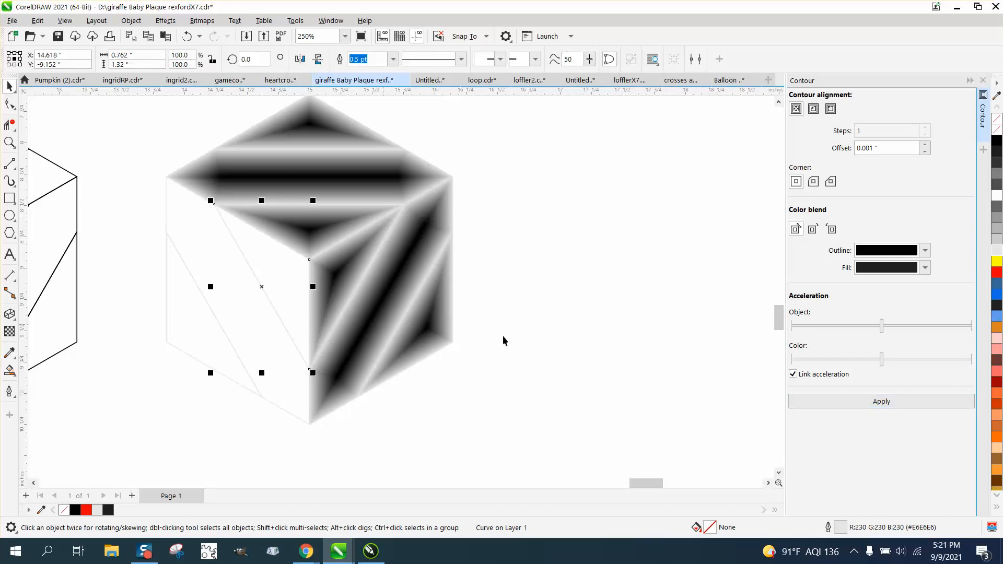
{"action": "left_click", "coordinate": [897, 401]}
{"action": "left_click", "coordinate": [294, 338]}
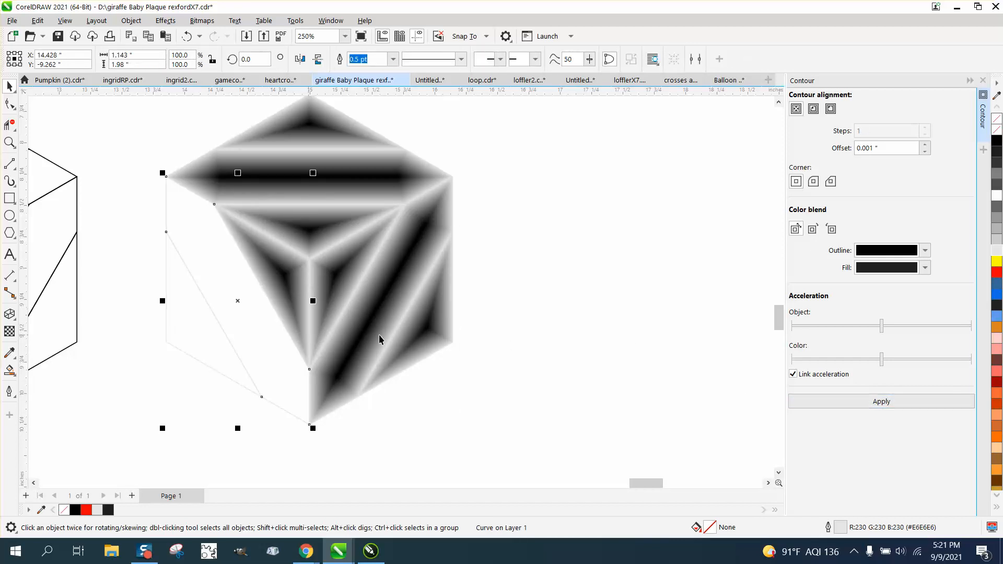
{"action": "left_click", "coordinate": [887, 401]}
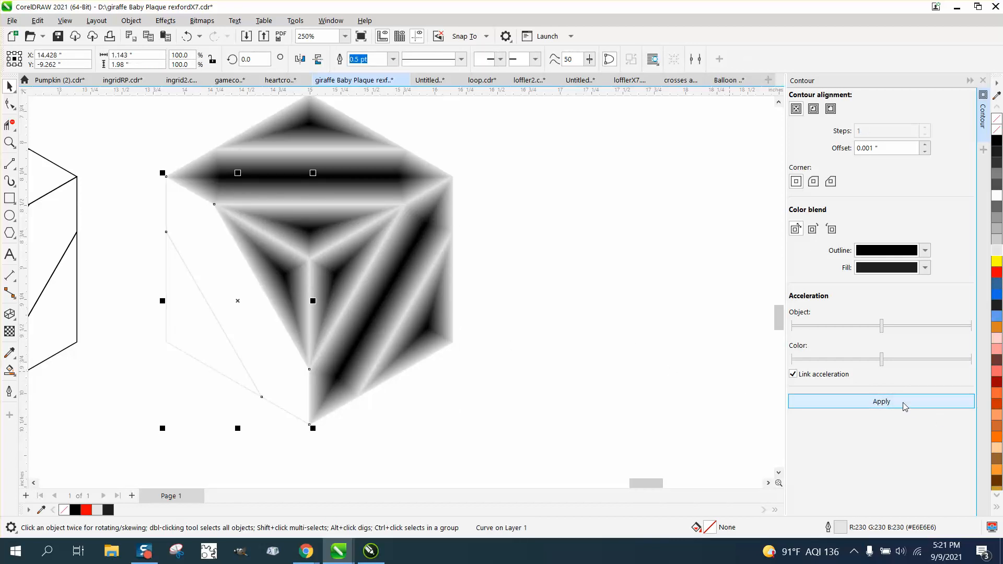
{"action": "left_click", "coordinate": [202, 326]}
{"action": "left_click", "coordinate": [866, 400]}
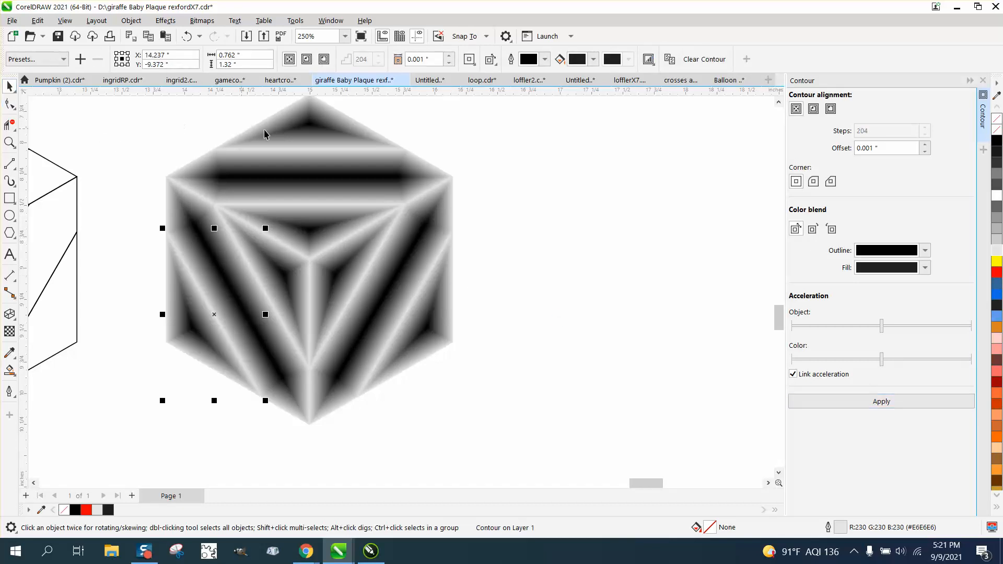
Step: Group all the contoured shapes of the shaded cube
{"action": "scroll", "coordinate": [448, 181], "scroll_direction": "down", "scroll_amount": 2}
{"action": "scroll", "coordinate": [491, 182], "scroll_direction": "down", "scroll_amount": 1}
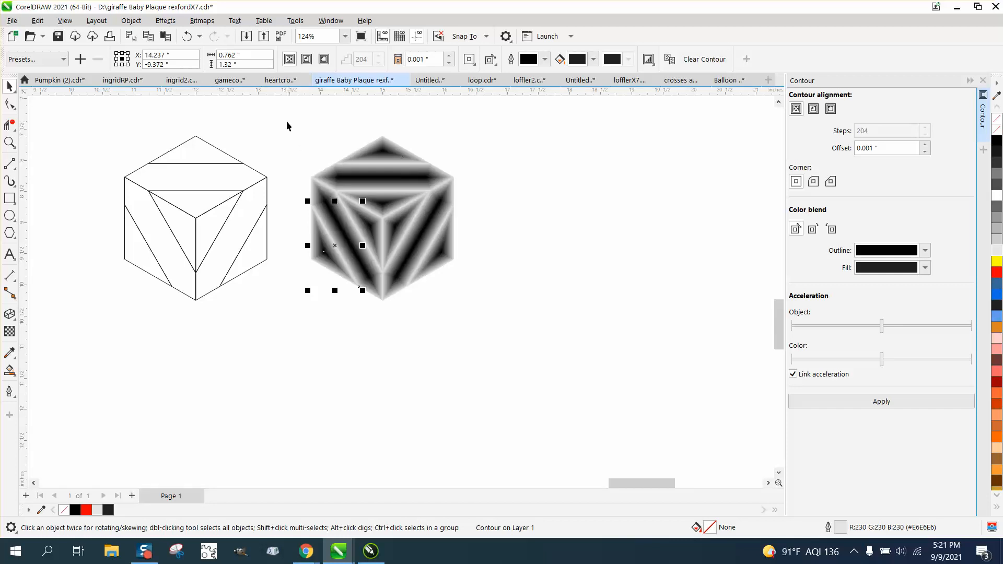
{"action": "left_click_drag", "start_coordinate": [282, 119], "coordinate": [421, 265]}
{"action": "left_click_drag", "start_coordinate": [540, 316], "coordinate": [555, 342]}
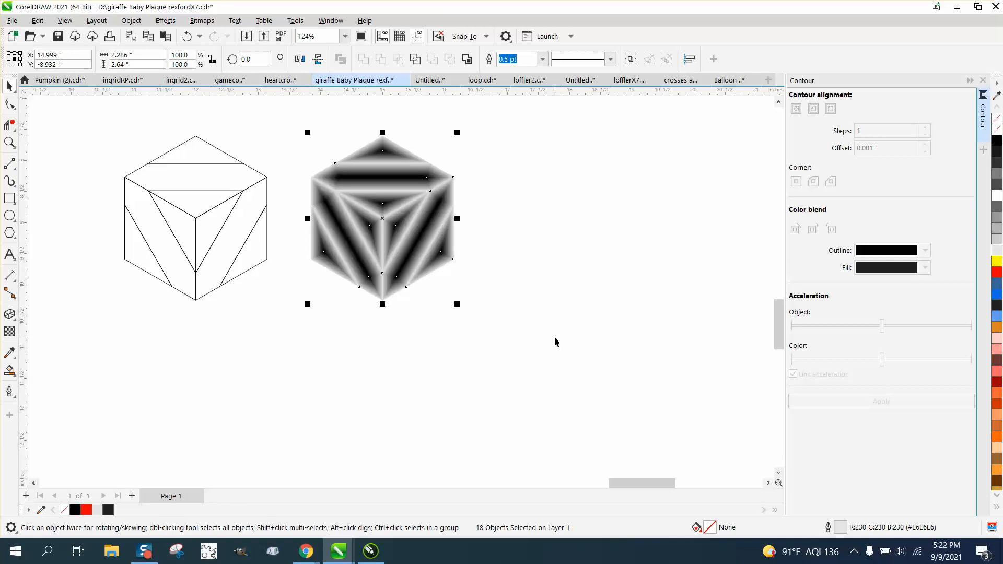
{"action": "key", "text": "ctrl+g"}
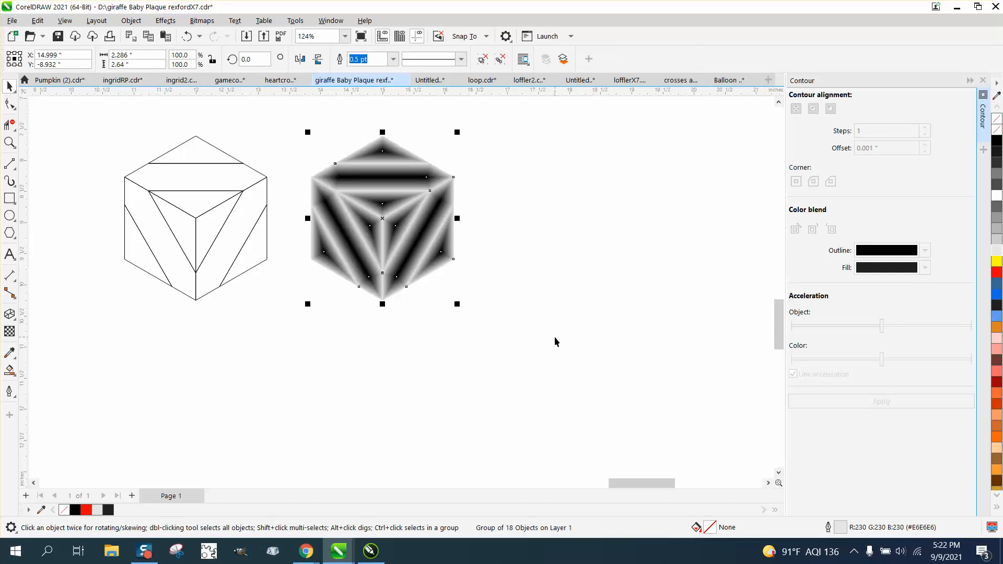
Step: Place a copy of the shaded cube nested against its lower-right edge and group the two cubes
{"action": "left_click_drag", "start_coordinate": [307, 182], "coordinate": [382, 299]}
{"action": "scroll", "coordinate": [382, 300], "scroll_direction": "down", "scroll_amount": 2}
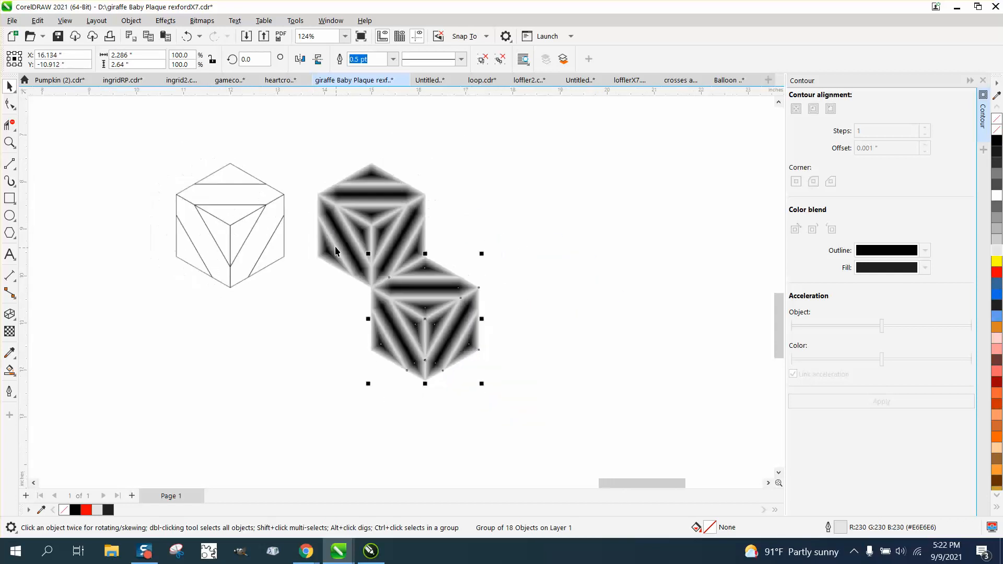
{"action": "left_click_drag", "start_coordinate": [306, 158], "coordinate": [524, 392]}
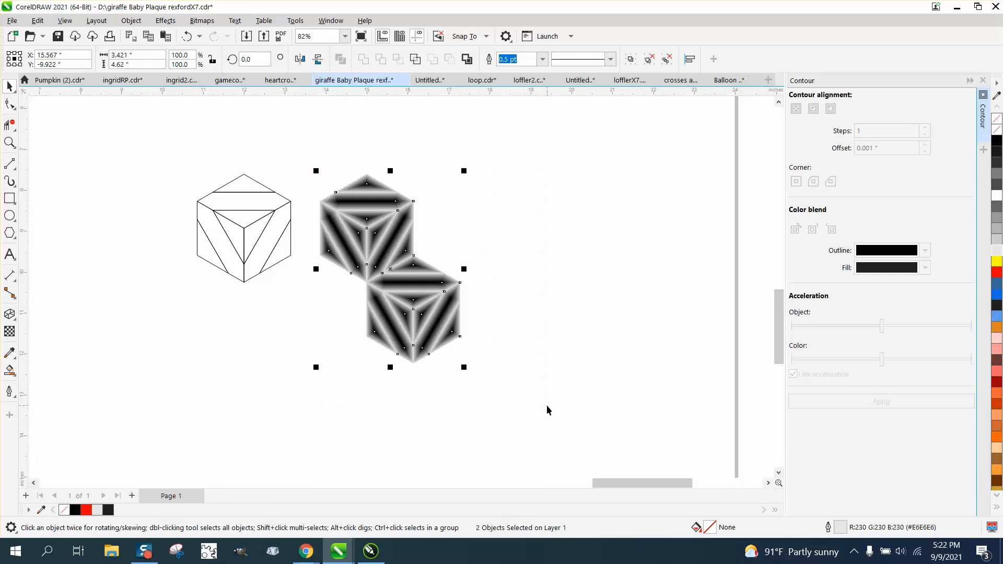
{"action": "key", "text": "ctrl+g"}
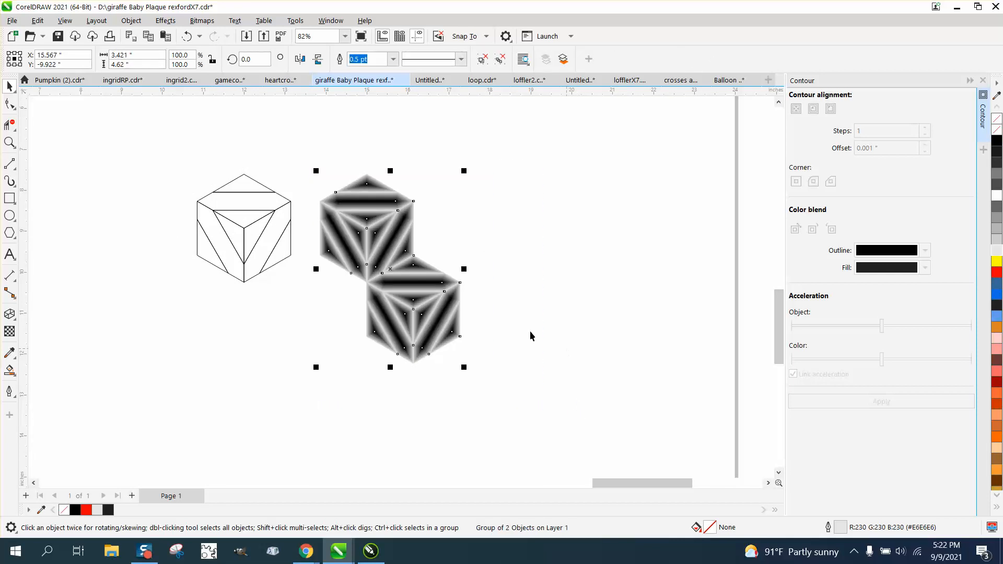
Step: Place a copy of the cube pair snugly to its right and repeat the duplication until the row has five pairs
{"action": "left_click_drag", "start_coordinate": [324, 261], "coordinate": [449, 256]}
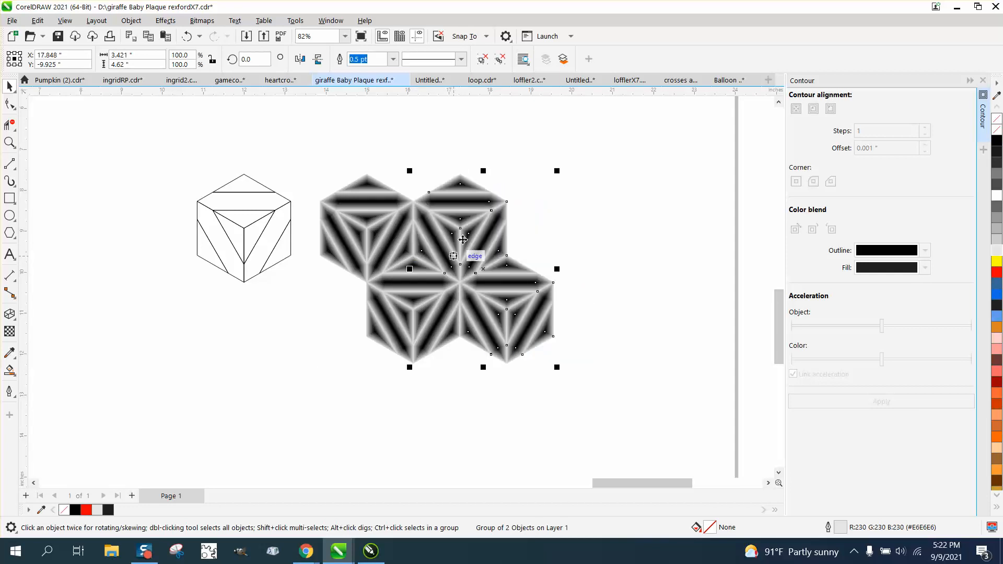
{"action": "scroll", "coordinate": [465, 238], "scroll_direction": "down", "scroll_amount": 2}
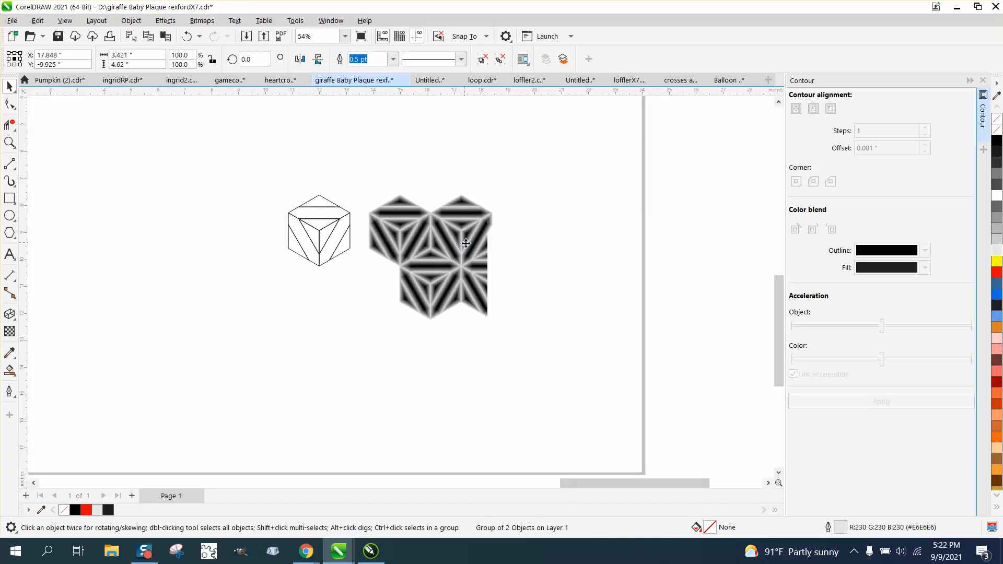
{"action": "key", "text": "ctrl+r"}
{"action": "key", "text": "ctrl+r"}
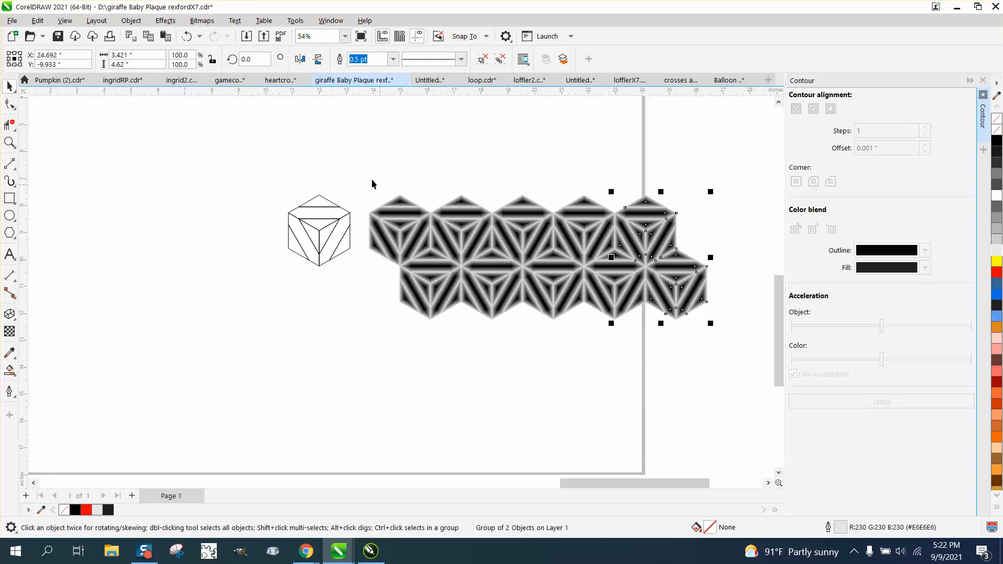
Step: Group the five cube pairs and place a copy of the whole row below the original
{"action": "left_click_drag", "start_coordinate": [358, 168], "coordinate": [753, 371]}
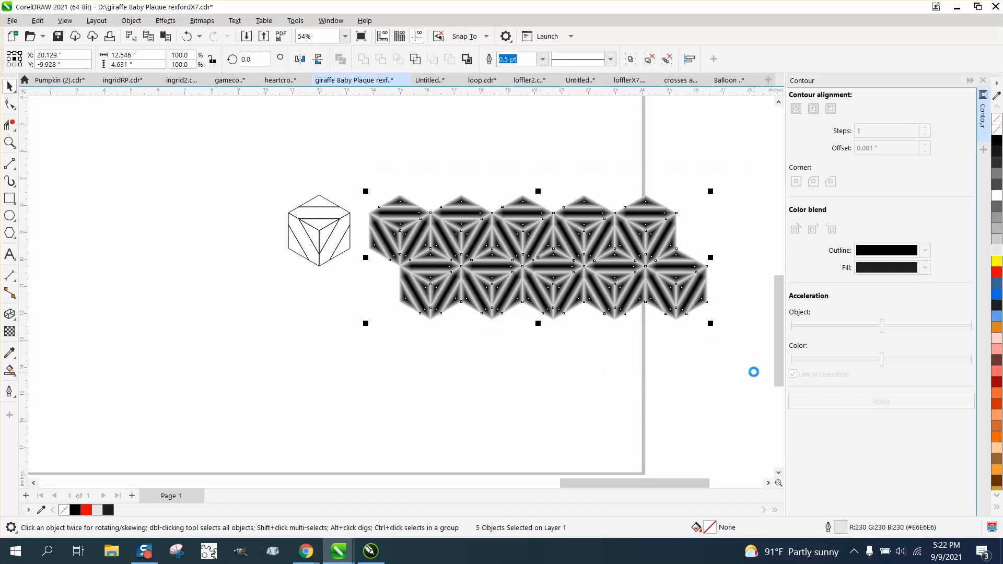
{"action": "key", "text": "ctrl+g"}
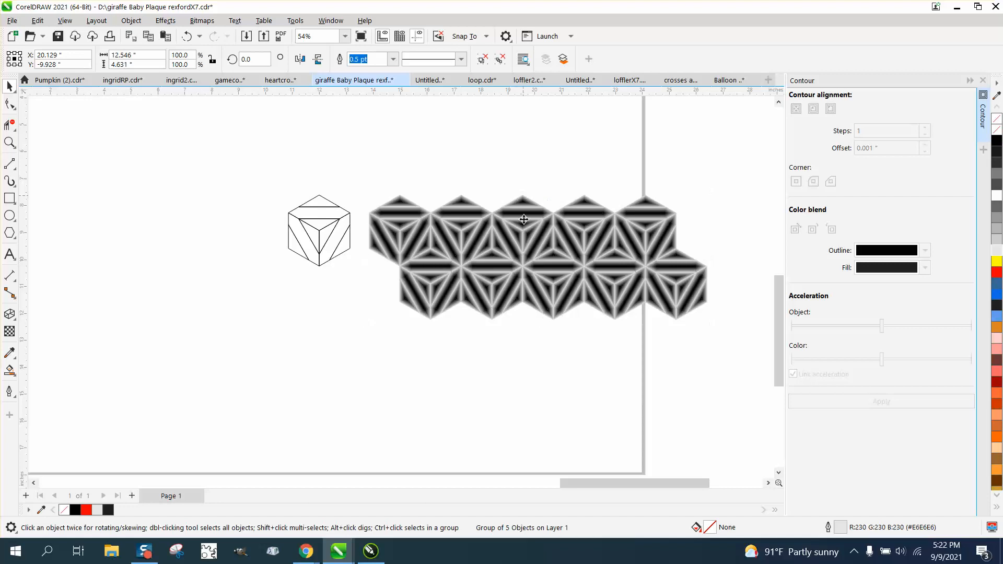
{"action": "left_click_drag", "start_coordinate": [522, 196], "coordinate": [529, 351]}
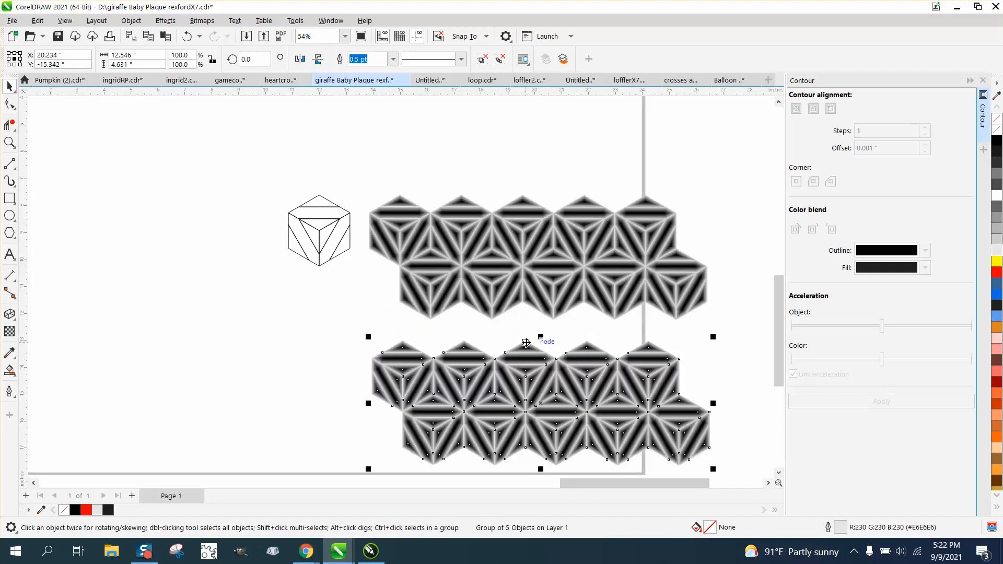
Step: Move the copied two-row block up so it nests snugly against the bottom edge of the original block
{"action": "left_click_drag", "start_coordinate": [526, 340], "coordinate": [522, 302]}
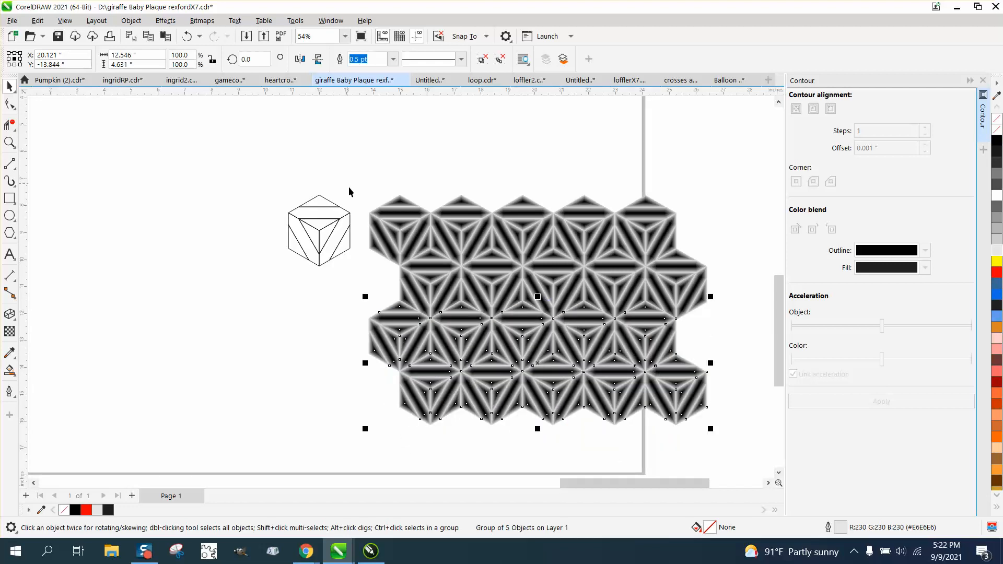
{"action": "left_click", "coordinate": [9, 142]}
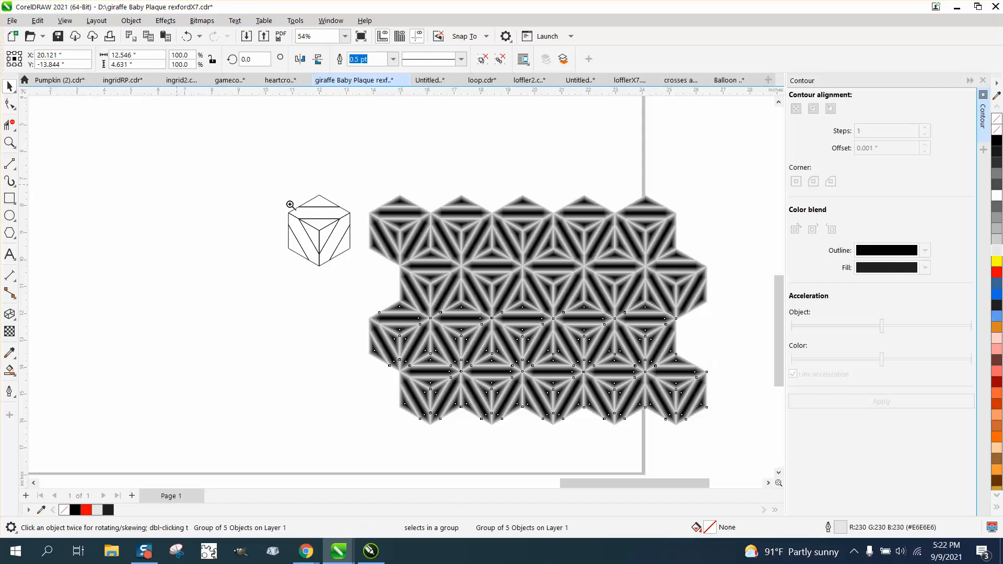
{"action": "left_click_drag", "start_coordinate": [346, 189], "coordinate": [745, 452]}
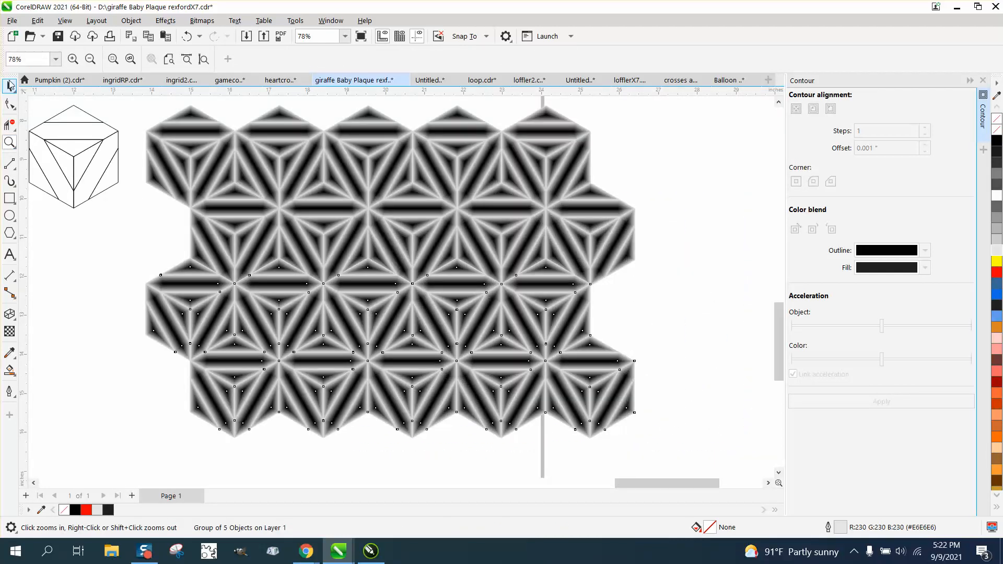
{"action": "left_click", "coordinate": [9, 85]}
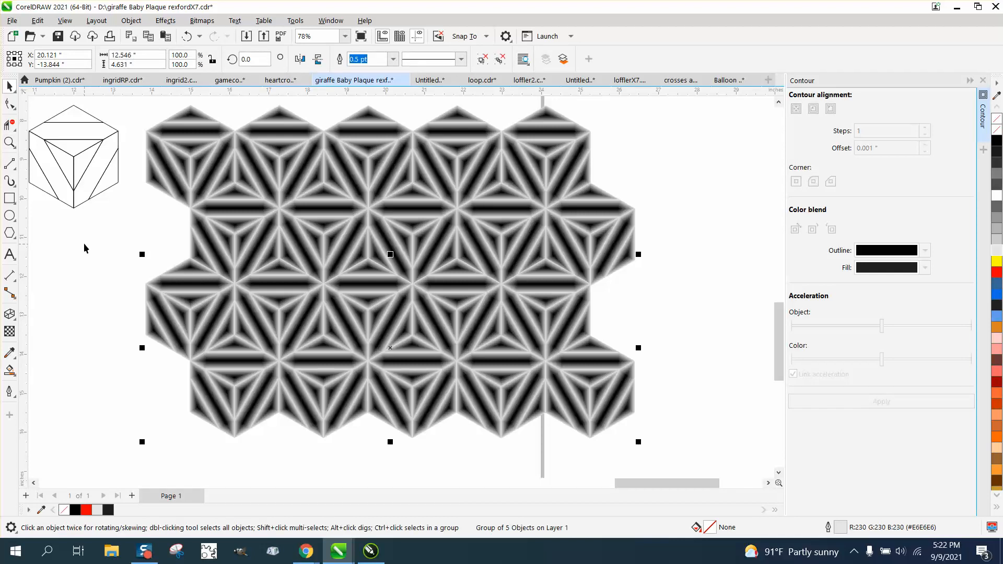
Step: Examine up close a joint where the shaded cubes meet in the upper block
{"action": "left_click", "coordinate": [9, 142]}
{"action": "left_click_drag", "start_coordinate": [280, 209], "coordinate": [343, 246]}
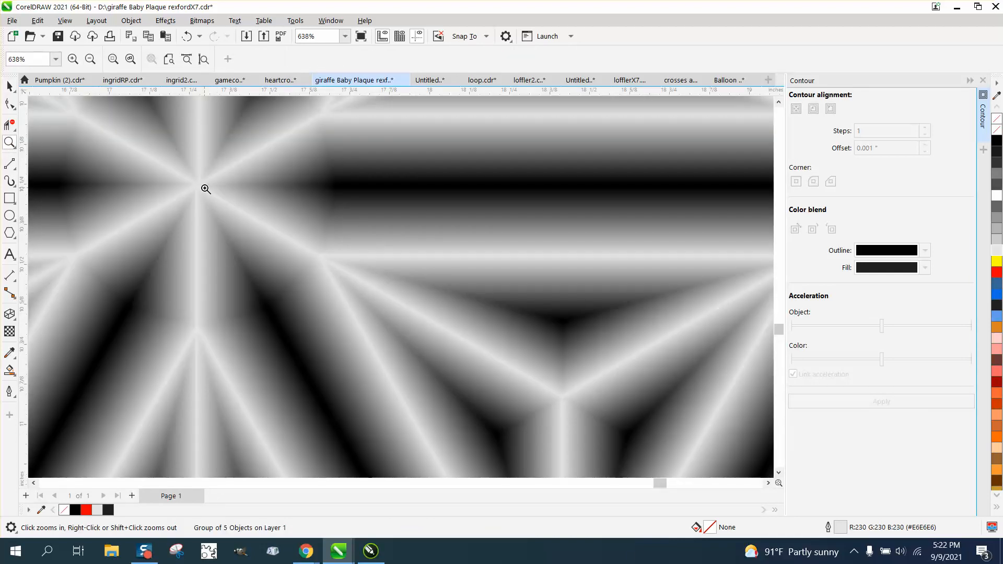
{"action": "scroll", "coordinate": [399, 187], "scroll_direction": "down", "scroll_amount": 2}
{"action": "scroll", "coordinate": [399, 186], "scroll_direction": "down", "scroll_amount": 3}
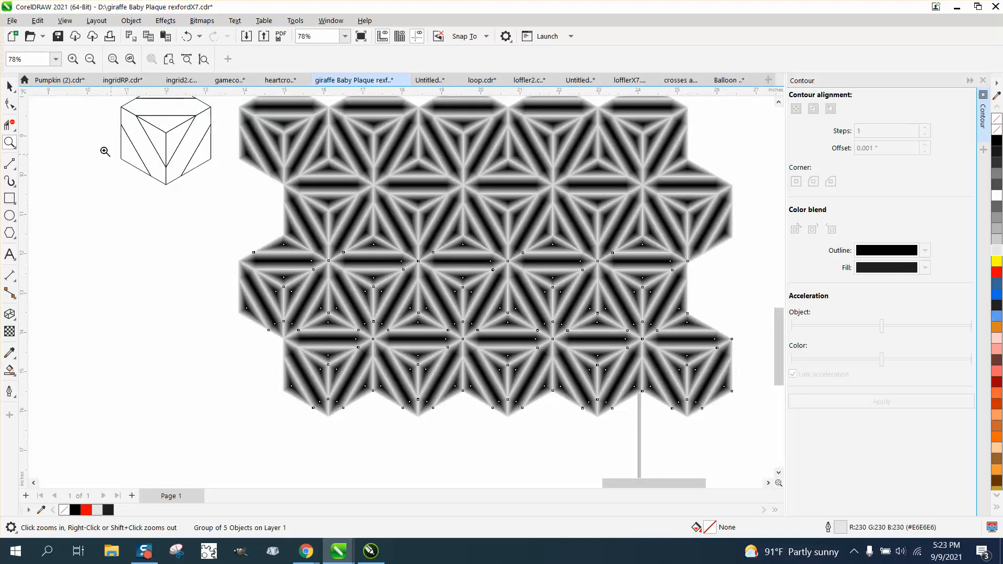
Step: Select both blocks of shaded cubes and create a boundary around the whole pattern
{"action": "left_click", "coordinate": [9, 86]}
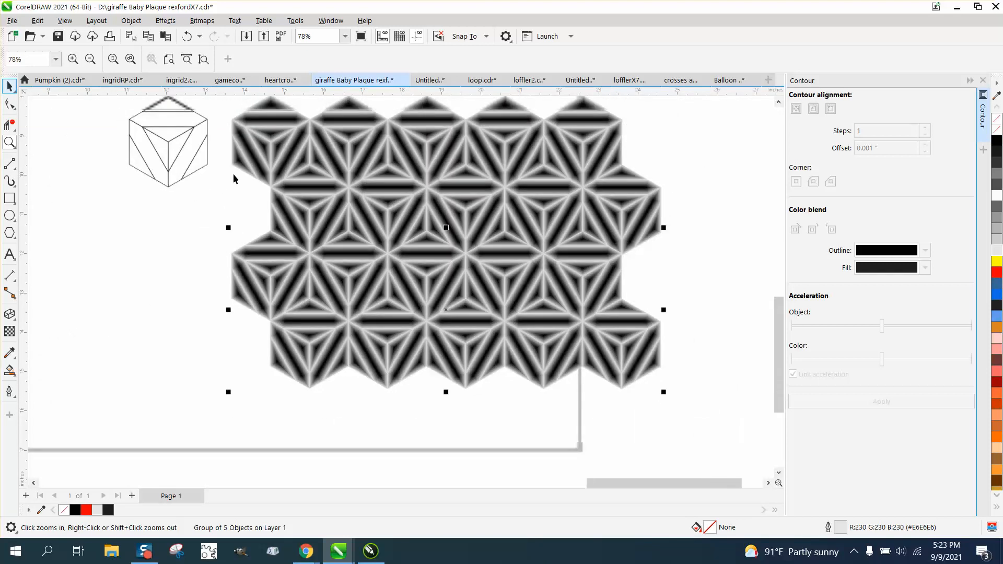
{"action": "scroll", "coordinate": [230, 175], "scroll_direction": "down", "scroll_amount": 1}
{"action": "key", "text": "space"}
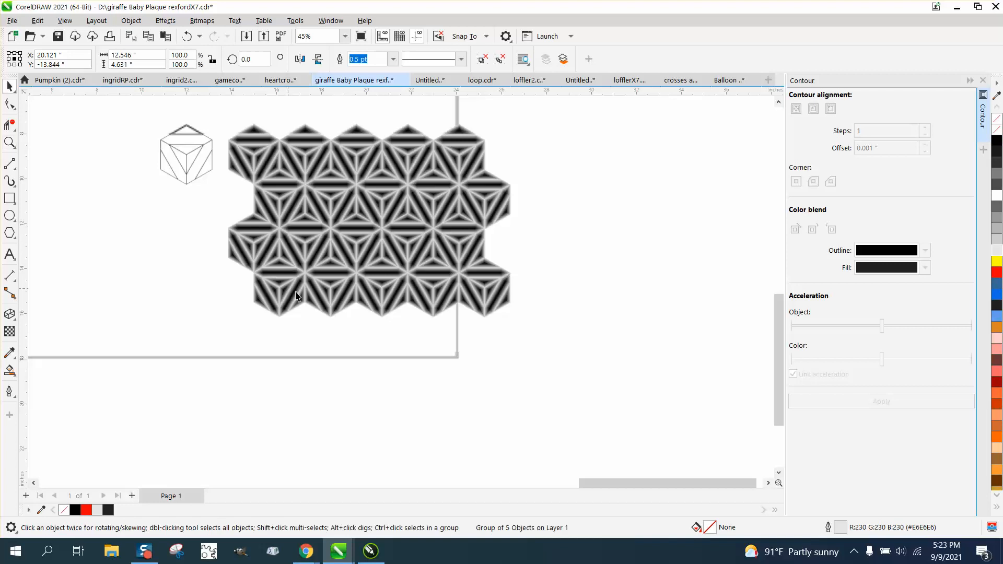
{"action": "left_click_drag", "start_coordinate": [221, 112], "coordinate": [566, 345]}
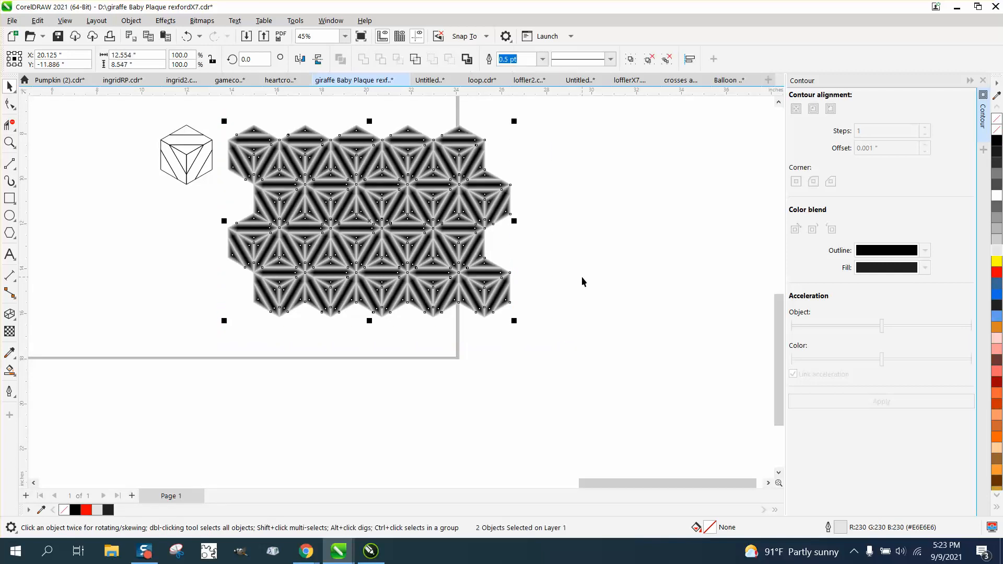
{"action": "left_click", "coordinate": [466, 59]}
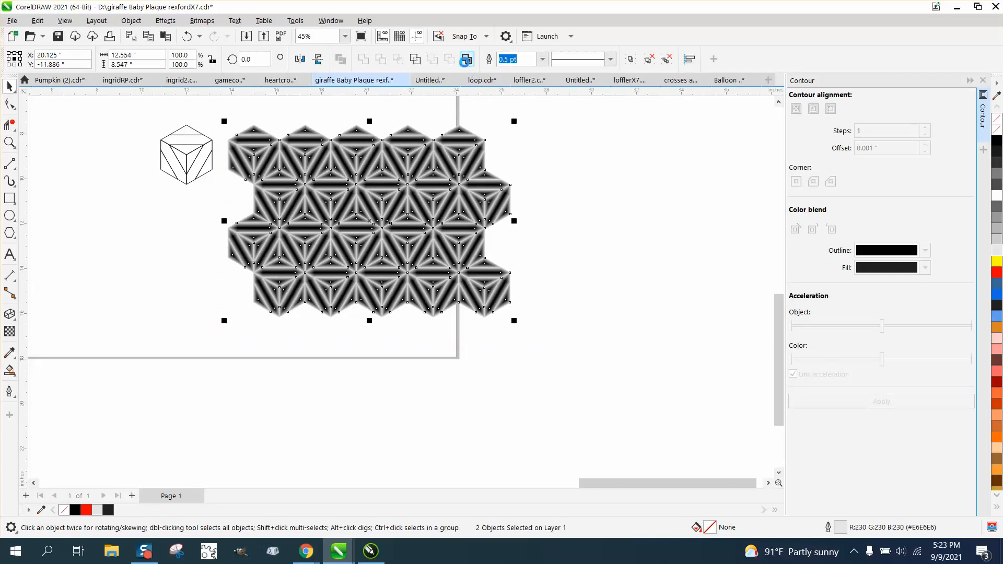